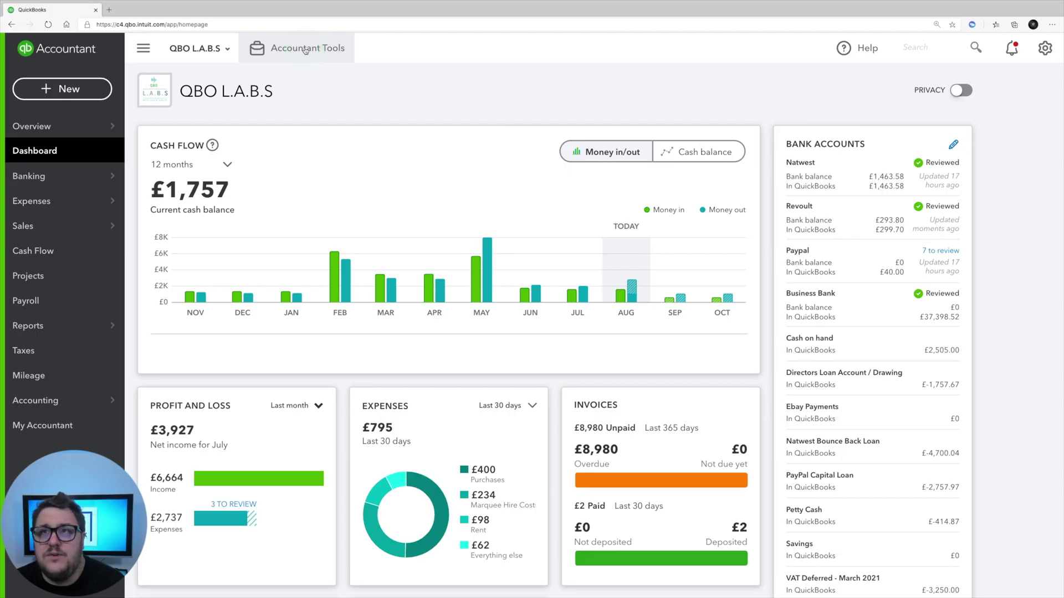
Open the Month-end review from Accountant Tools to show its Transaction review page.
click(304, 49)
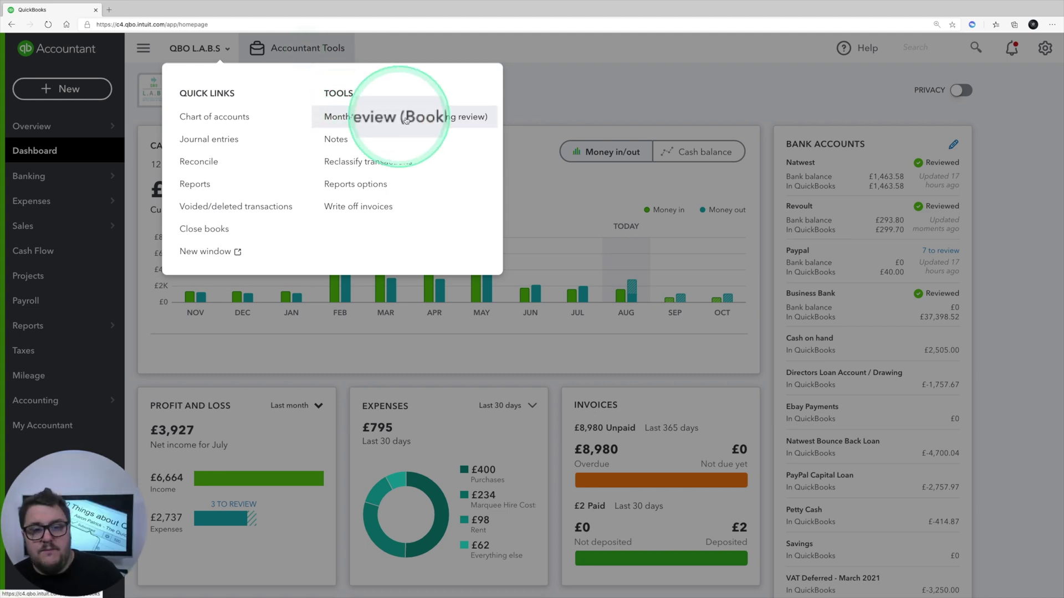
click(349, 116)
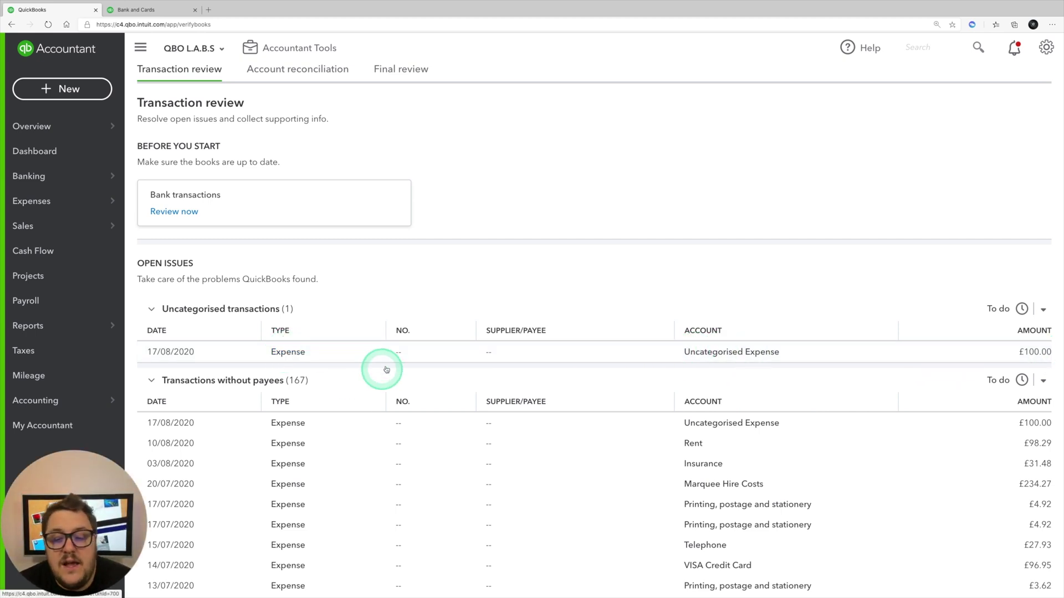
scroll(386, 369, down, 2)
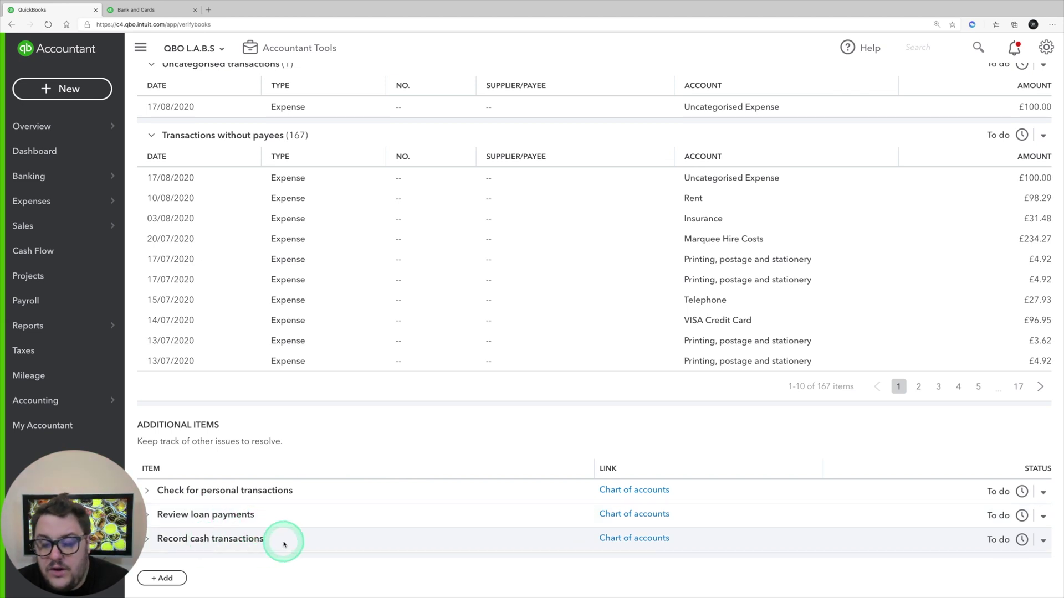
Open the Chart of accounts in a new tab, then return to the review page.
click(649, 491)
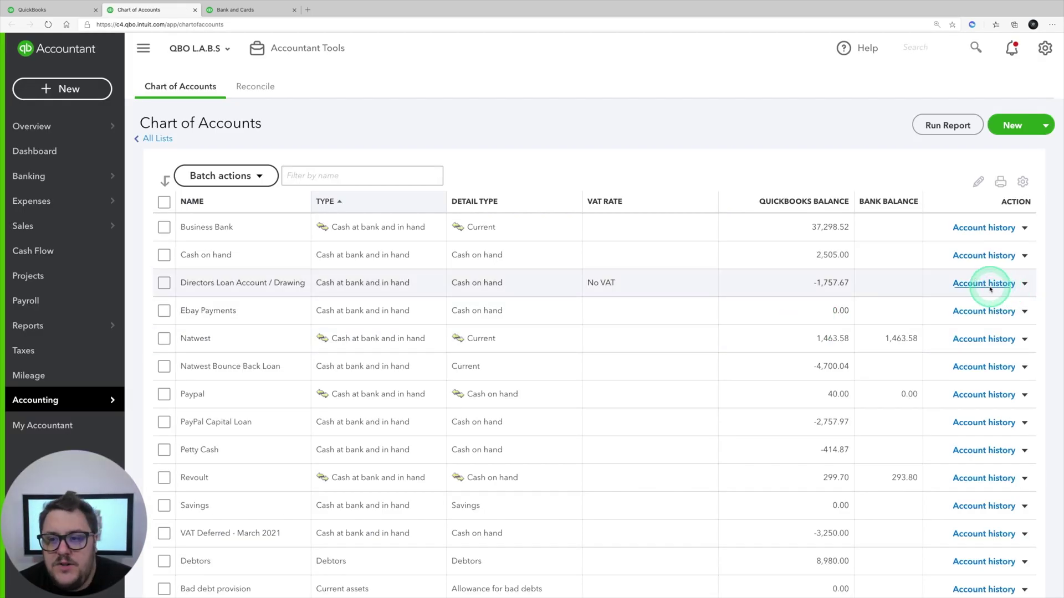
key(ctrl+1)
scroll(642, 410, up, 3)
scroll(644, 410, down, 1)
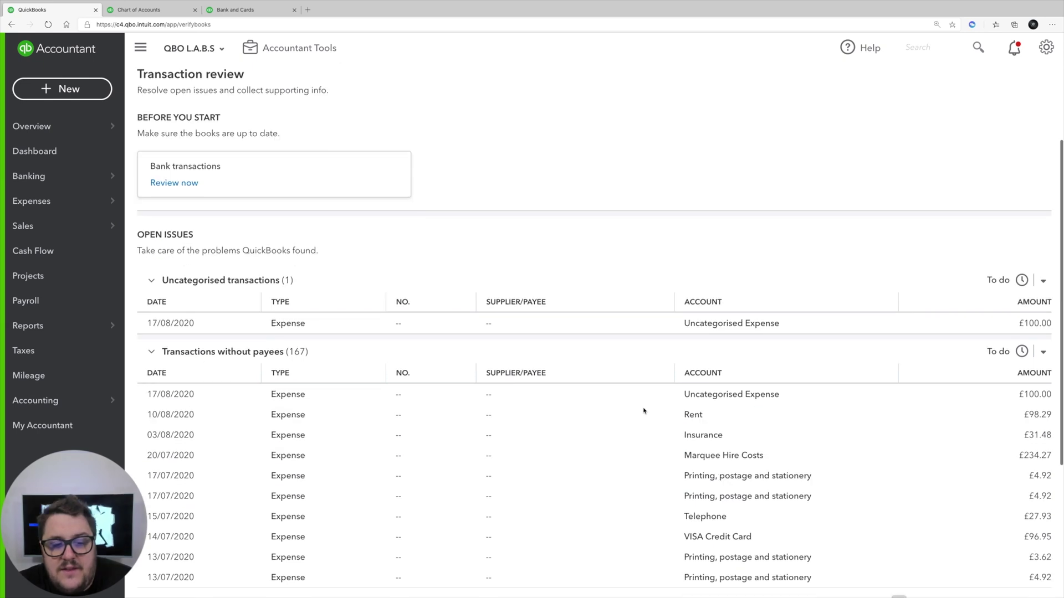
scroll(644, 410, down, 1)
click(806, 324)
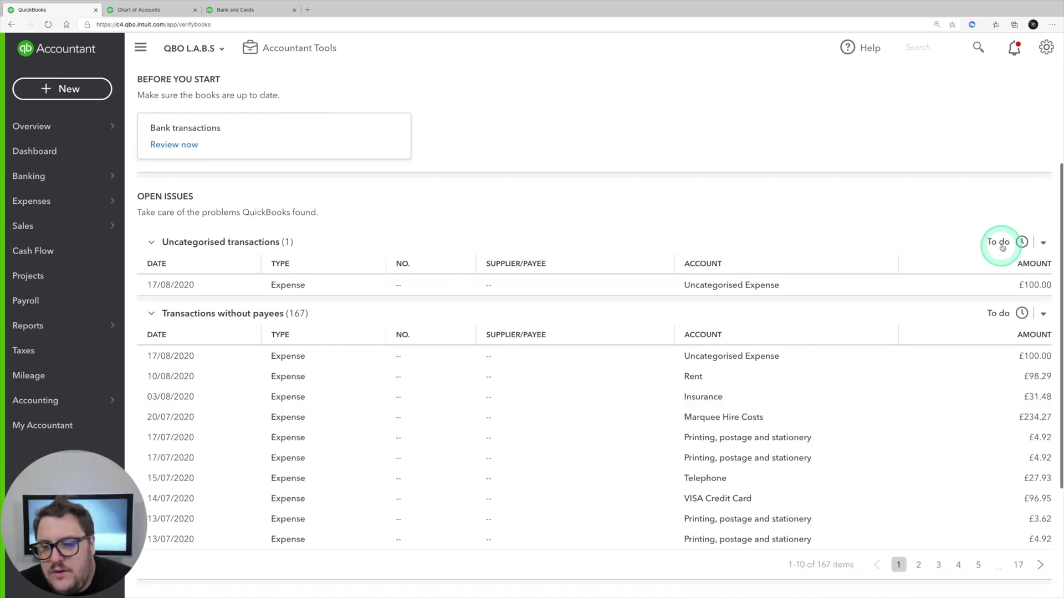
scroll(1036, 267, down, 1)
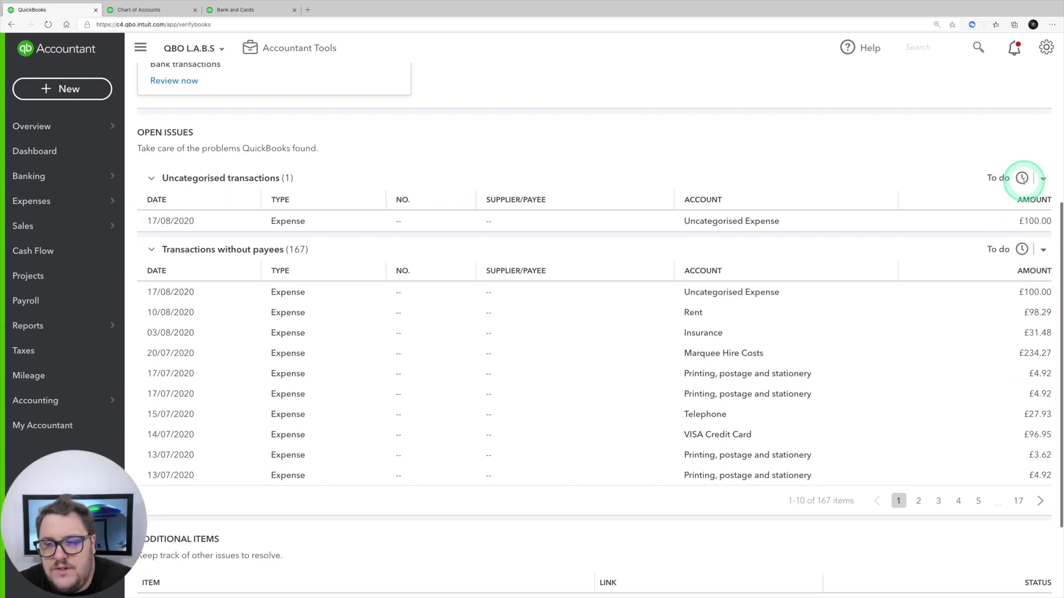
Set the Uncategorised transactions status to Waiting.
click(1019, 177)
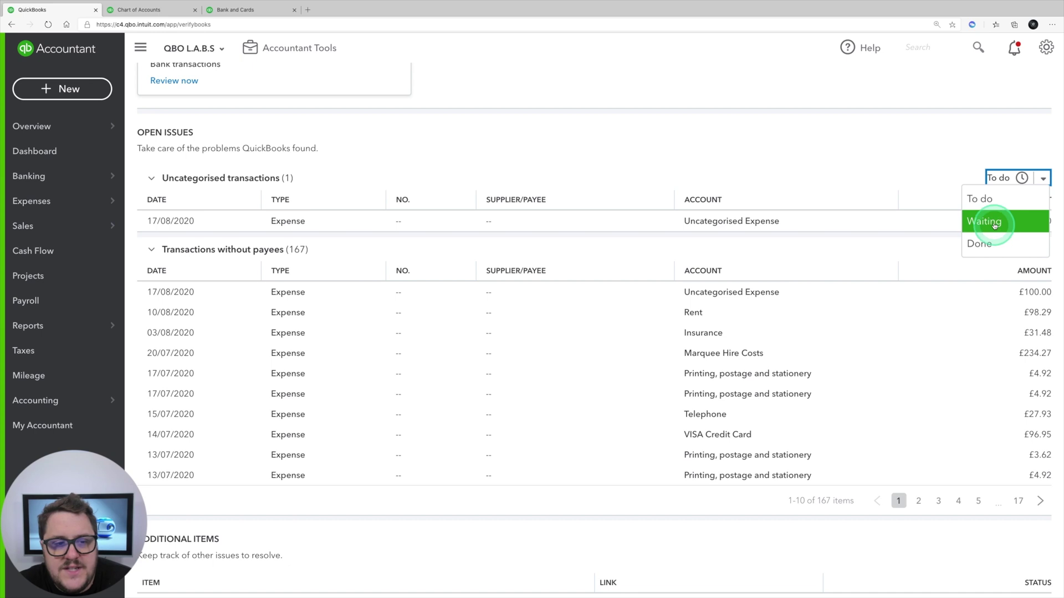
click(903, 172)
scroll(664, 233, up, 1)
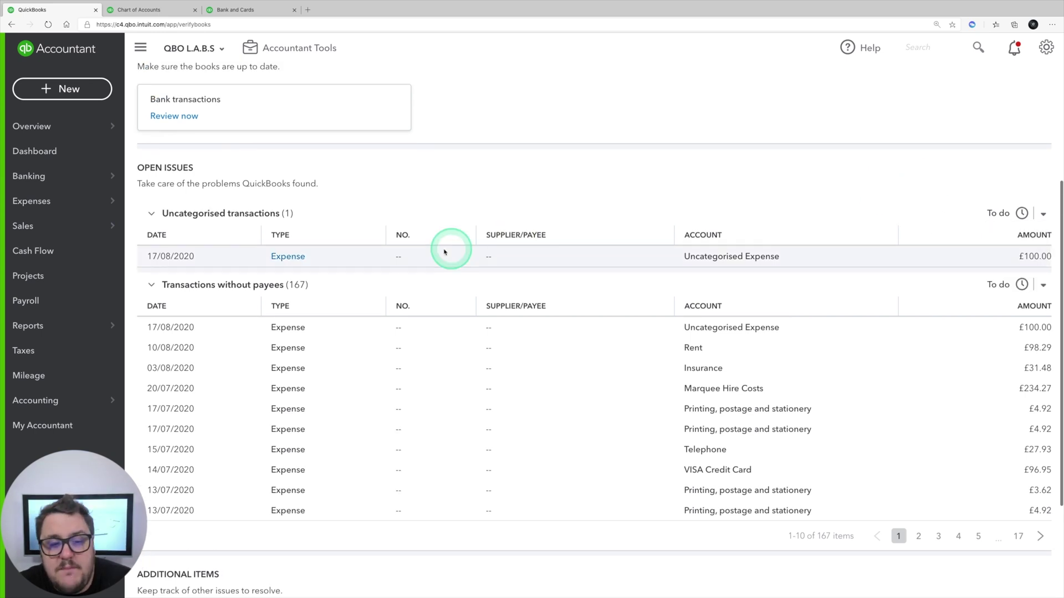
click(1011, 218)
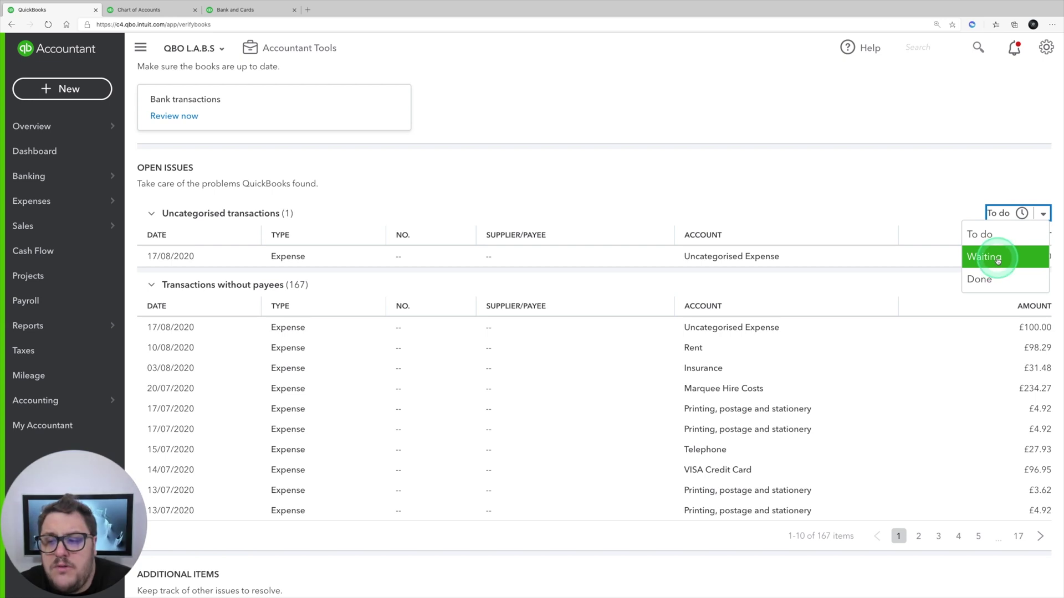
click(997, 258)
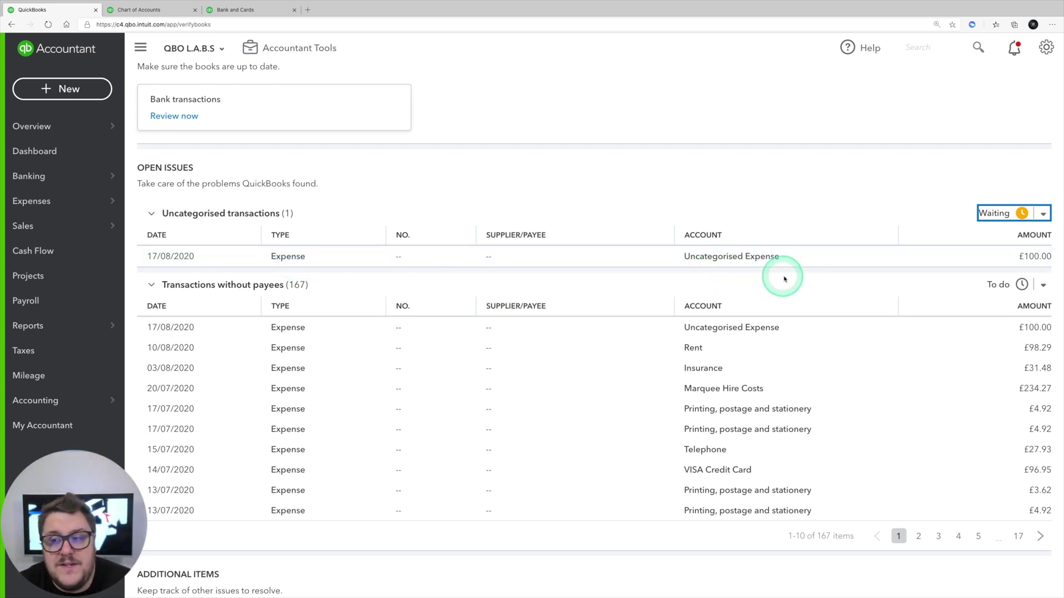
Mark Transactions without payees (167 transactions) as Done.
scroll(875, 304, down, 1)
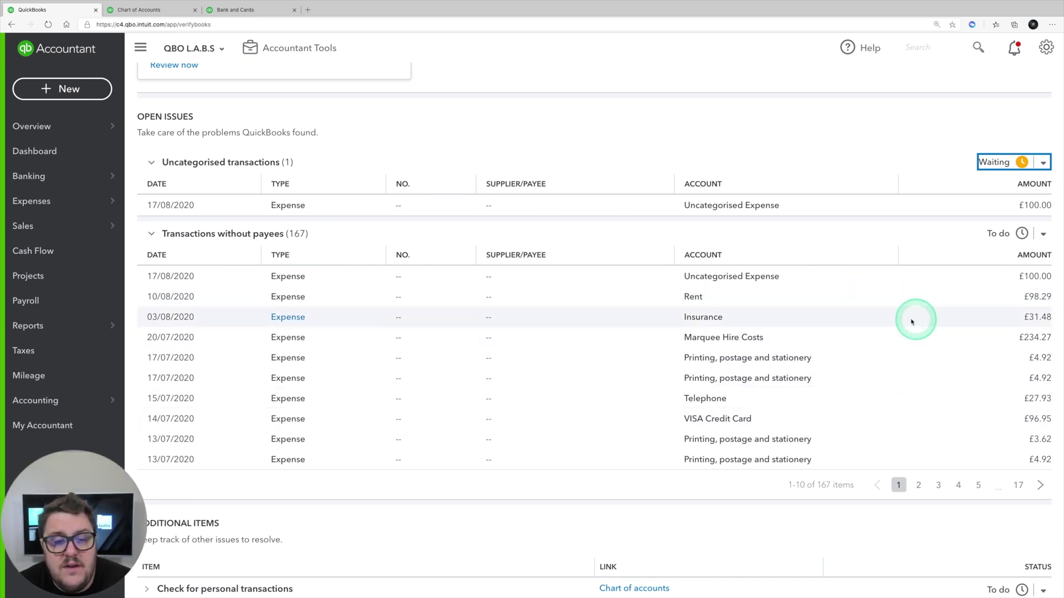
click(1016, 231)
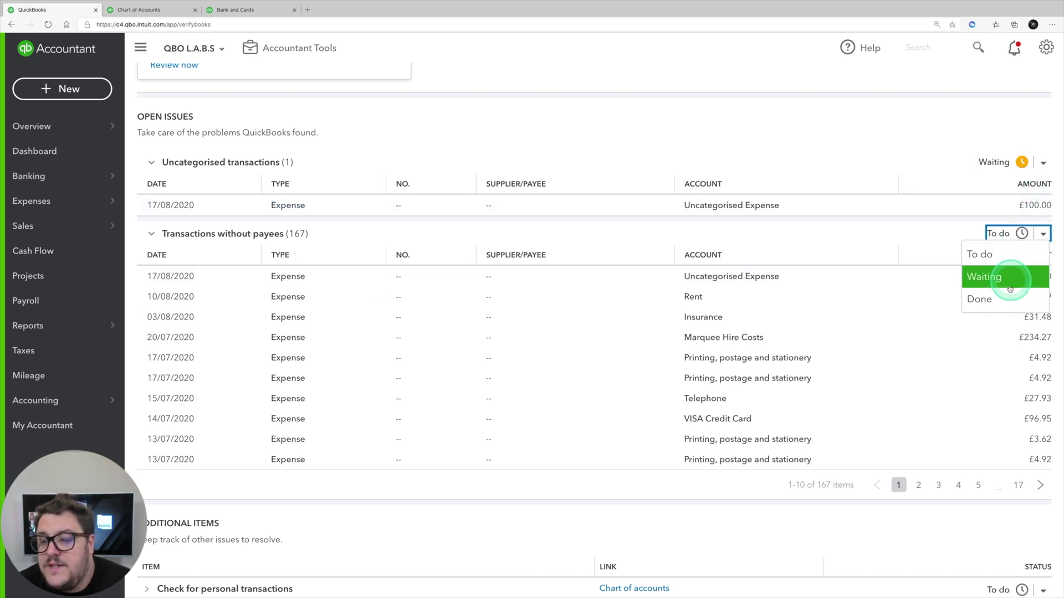
click(1004, 294)
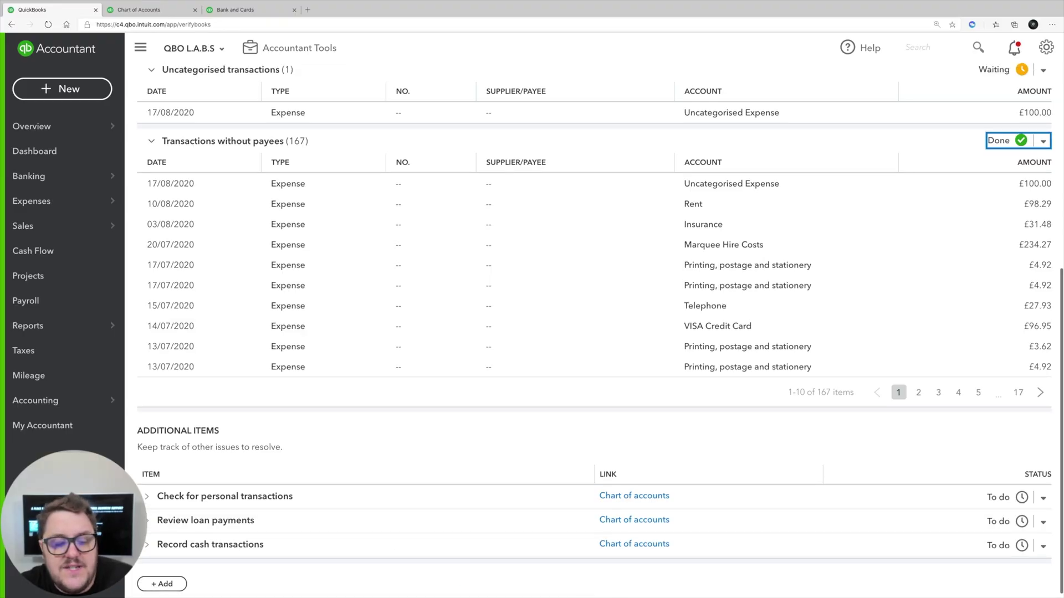
Start a new Additional Items entry and try its name, link name and link fields.
click(174, 589)
scroll(340, 451, down, 3)
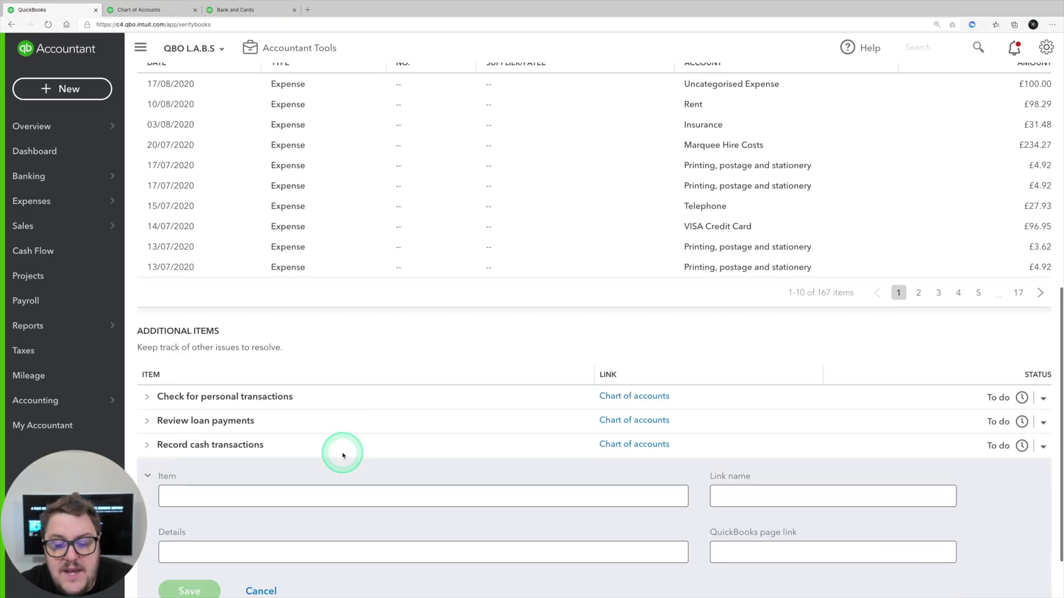
click(217, 422)
click(730, 429)
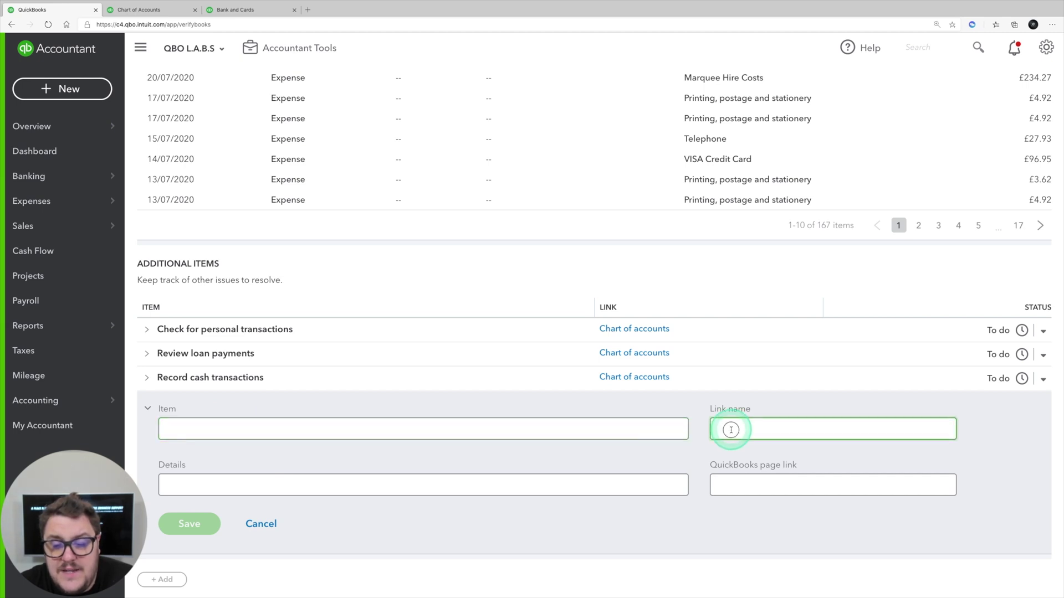
click(755, 481)
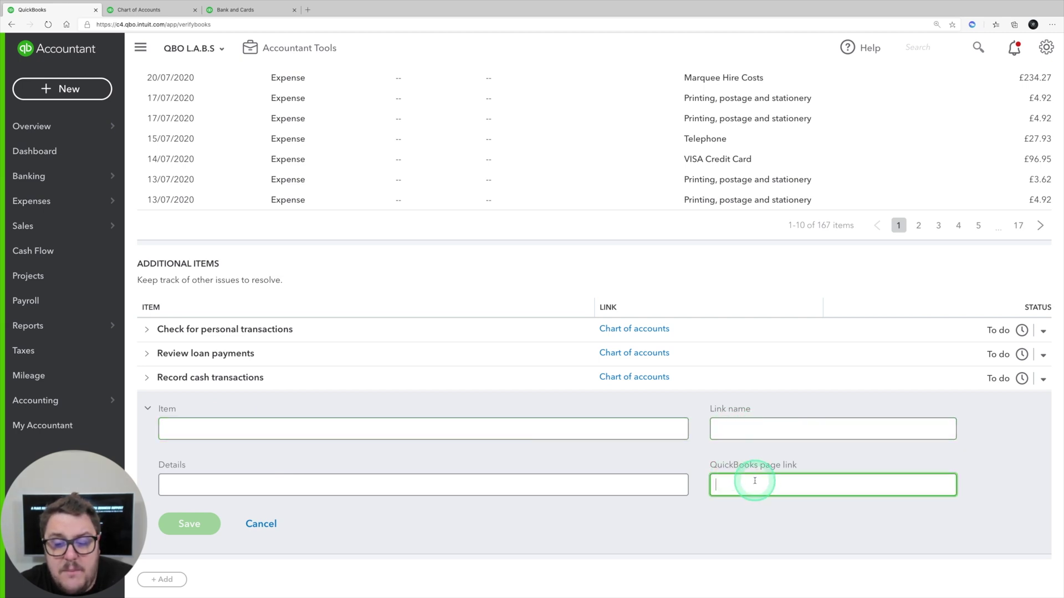
click(155, 408)
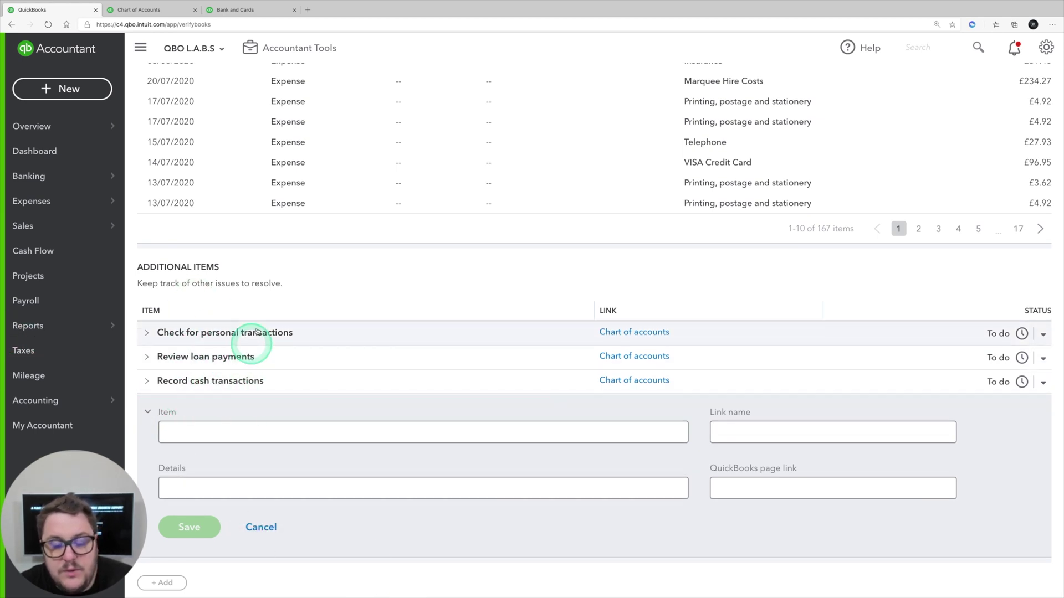
Save the item with name and link name Profit and Loss, details Check P&L, and the report URL.
click(325, 431)
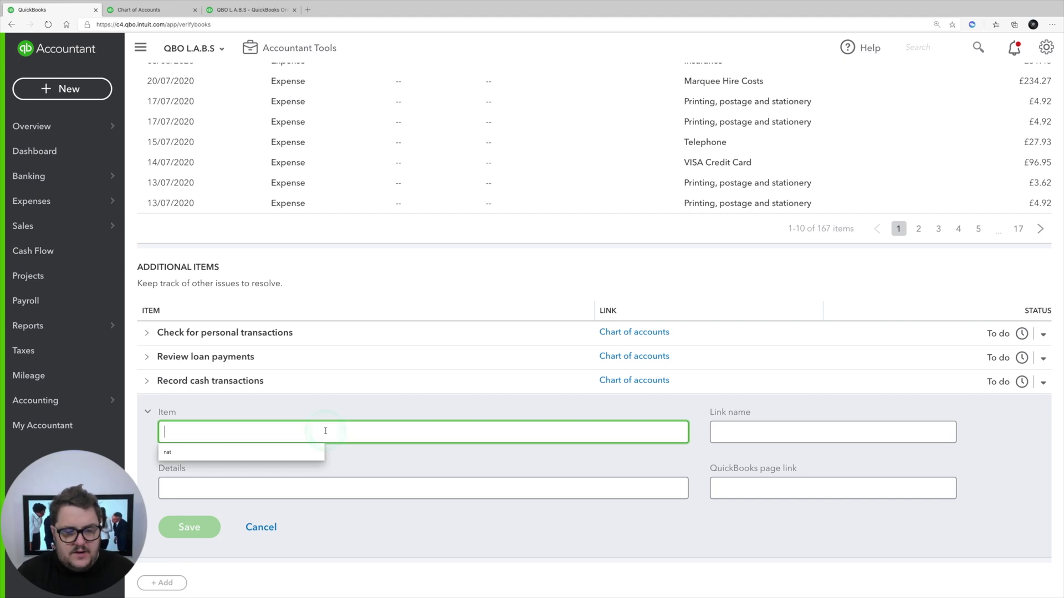
text(Profit and Loss)
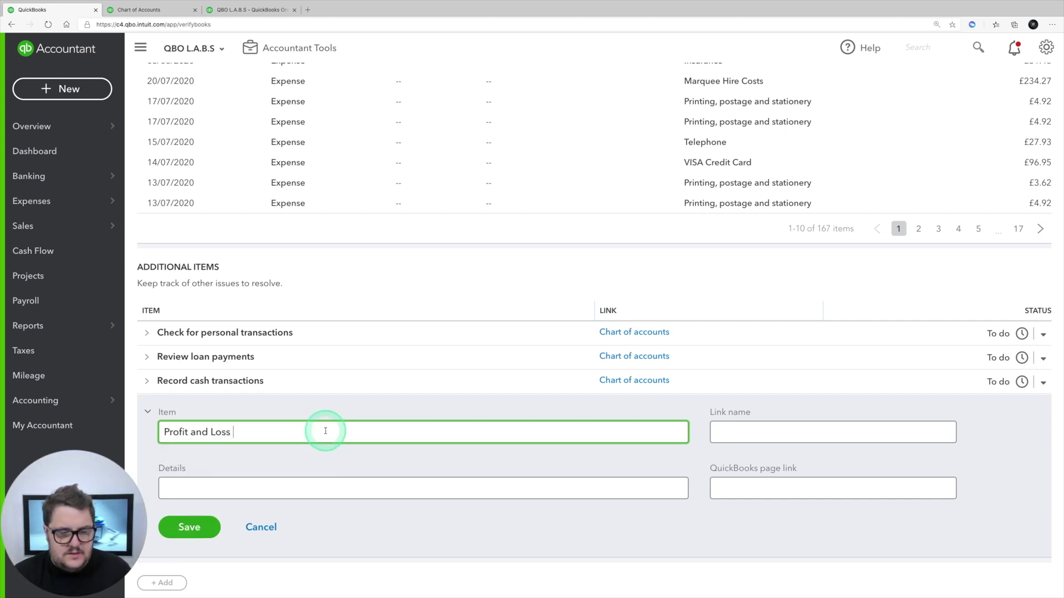
key(Tab)
text(Pr)
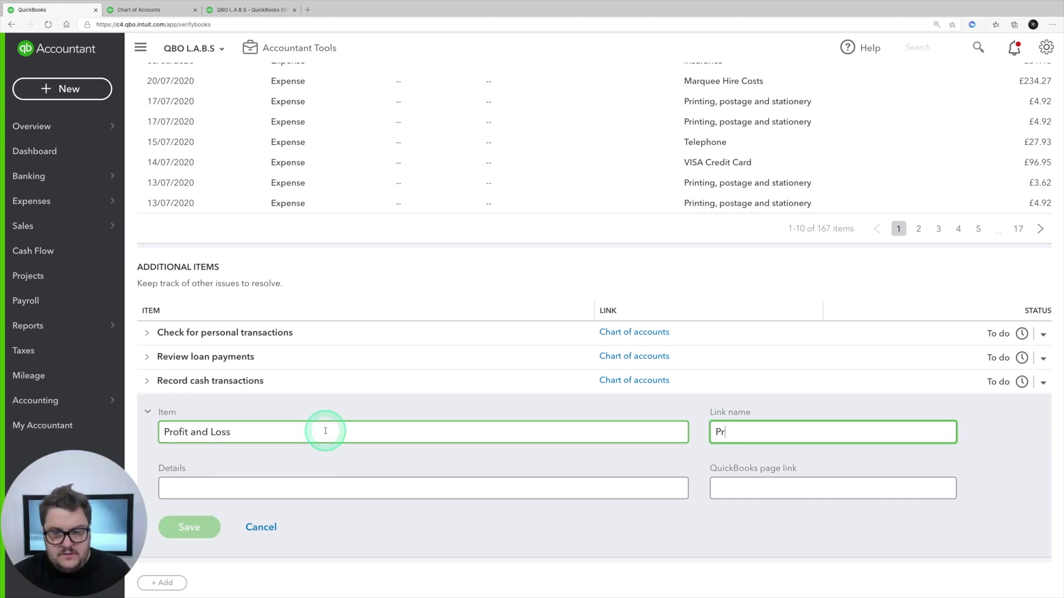
key(Tab)
text(Check P&L)
key(Tab)
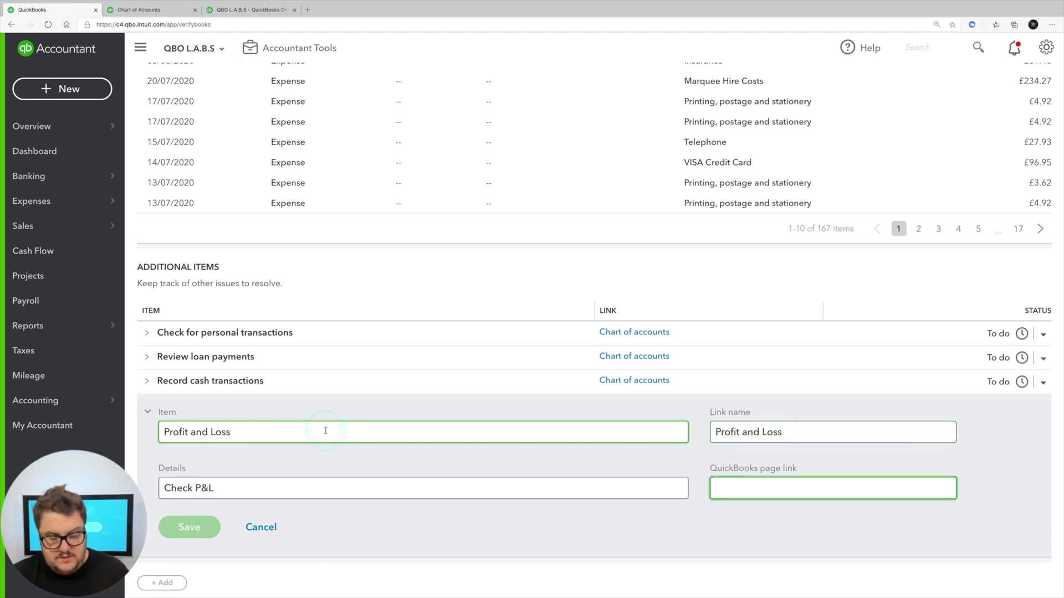
key(ctrl+v)
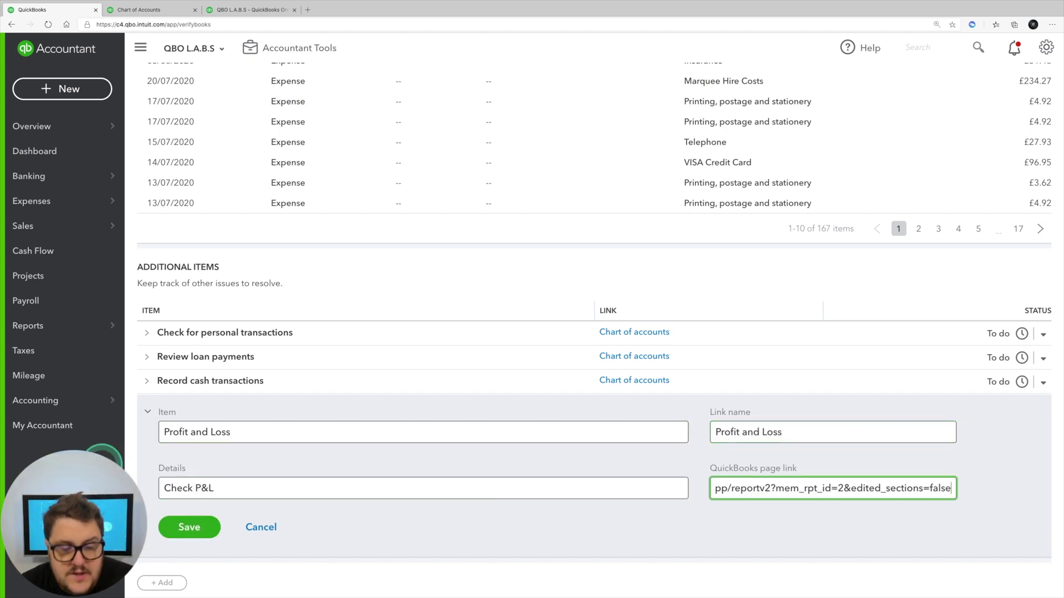
click(188, 527)
Expand the saved Profit and Loss item and open its linked report.
scroll(472, 413, down, 1)
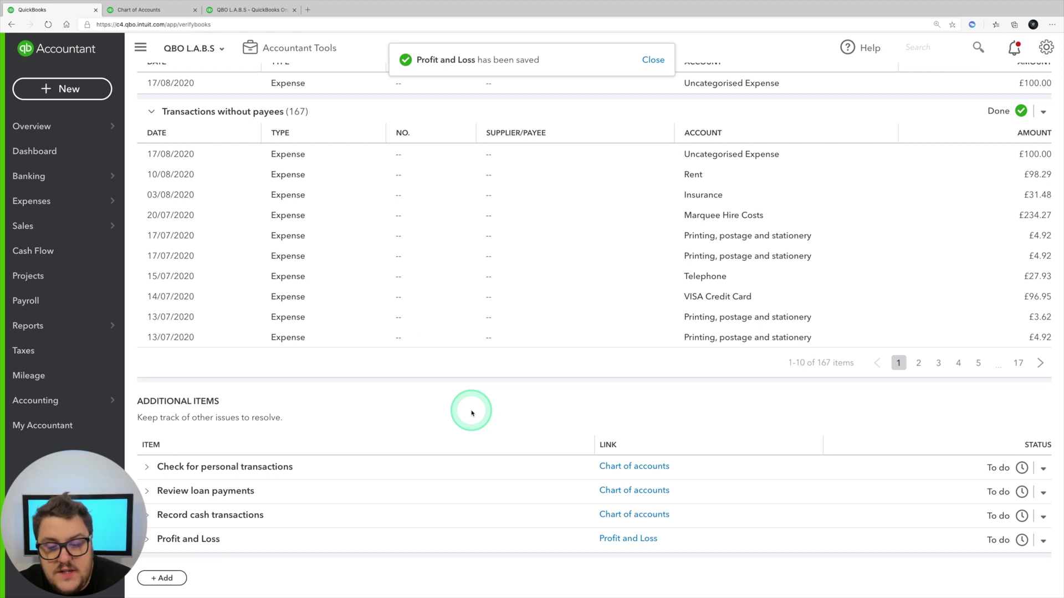
click(188, 539)
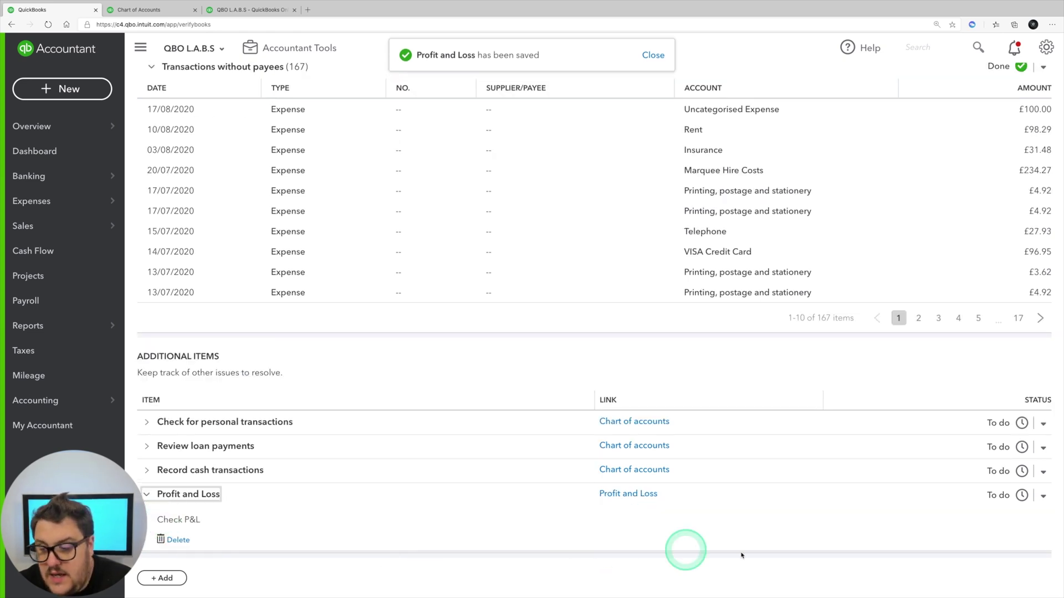
click(635, 496)
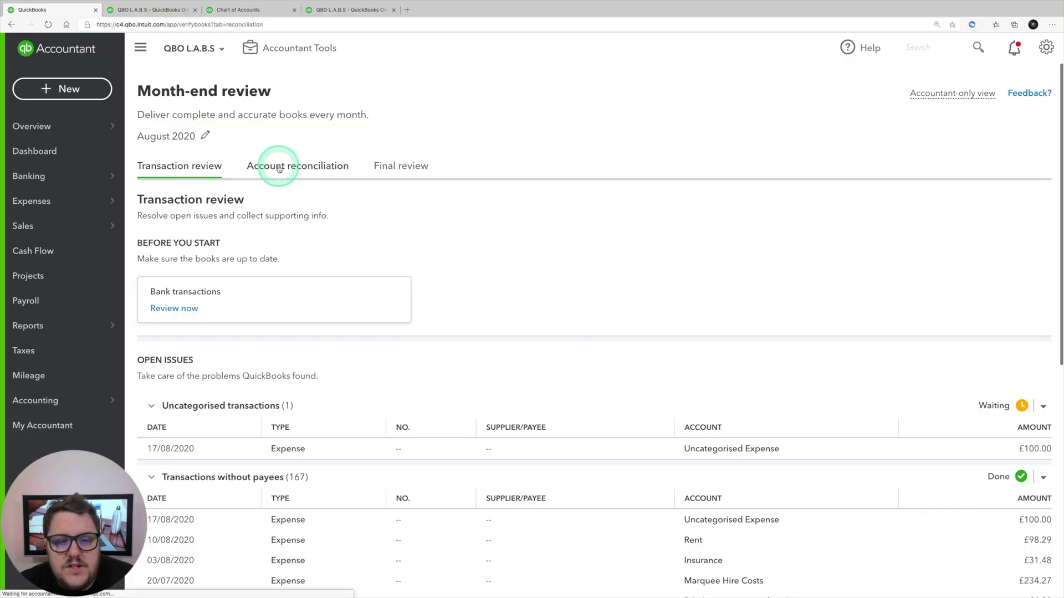
On the Account reconciliation stage, set the 13 bank and credit card accounts to Waiting.
click(356, 169)
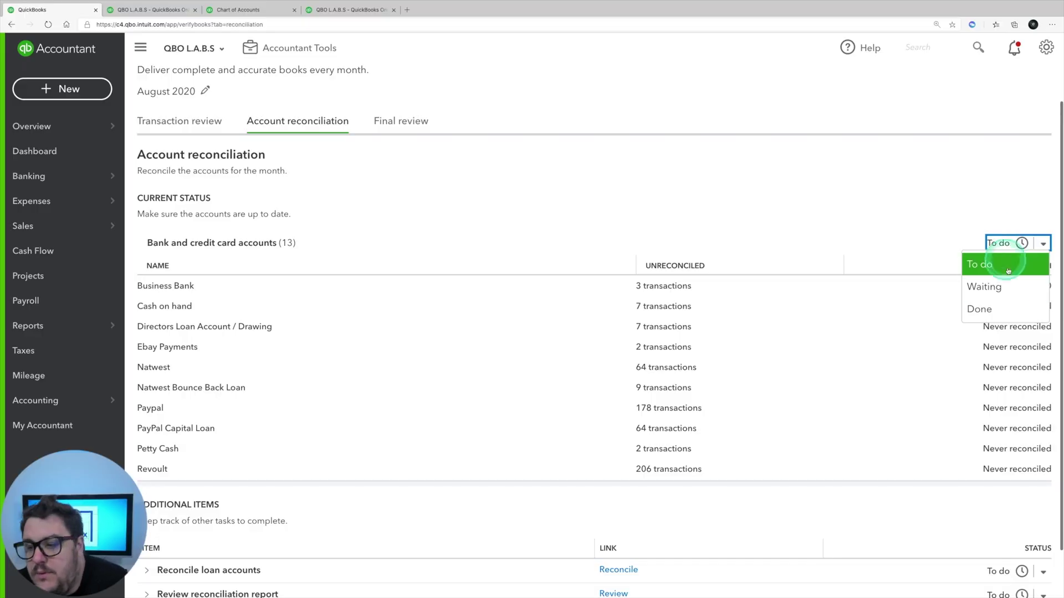
click(1010, 285)
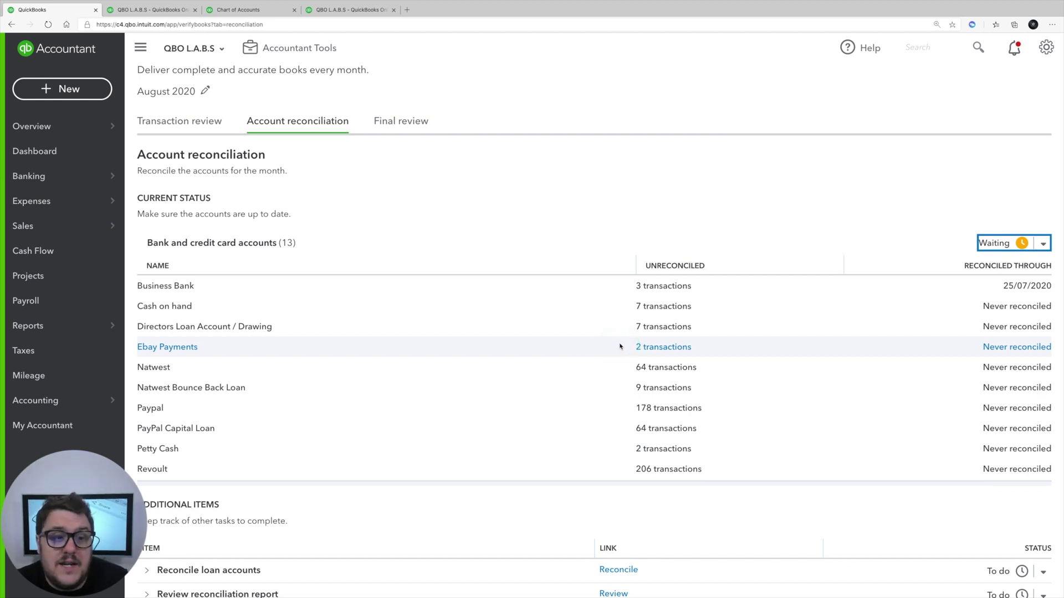
Look through the accounts list, then go to the Final review stage.
scroll(687, 313, down, 3)
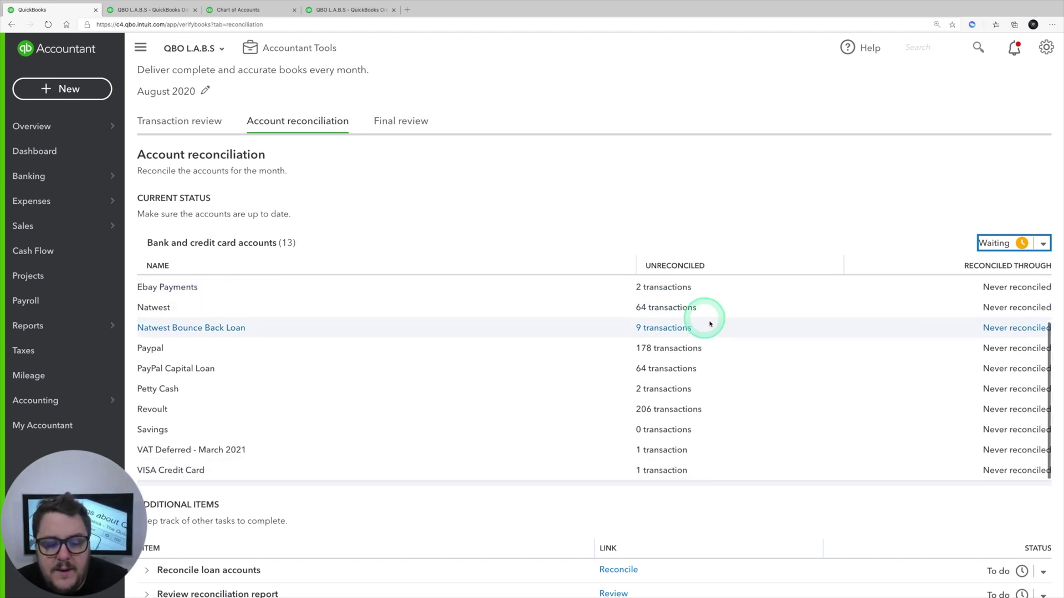
scroll(710, 324, down, 2)
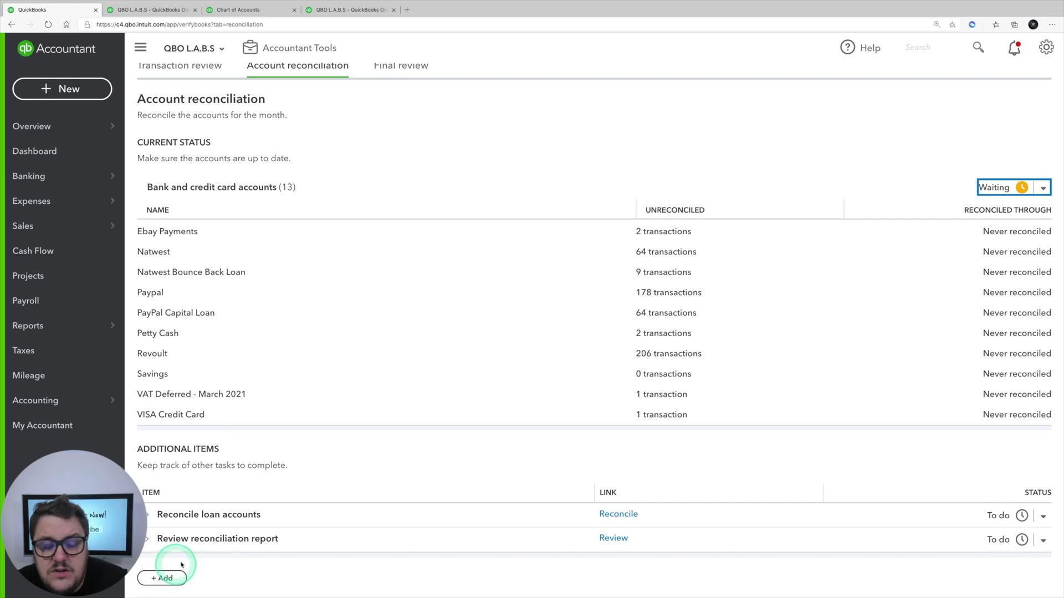
scroll(363, 476, down, 2)
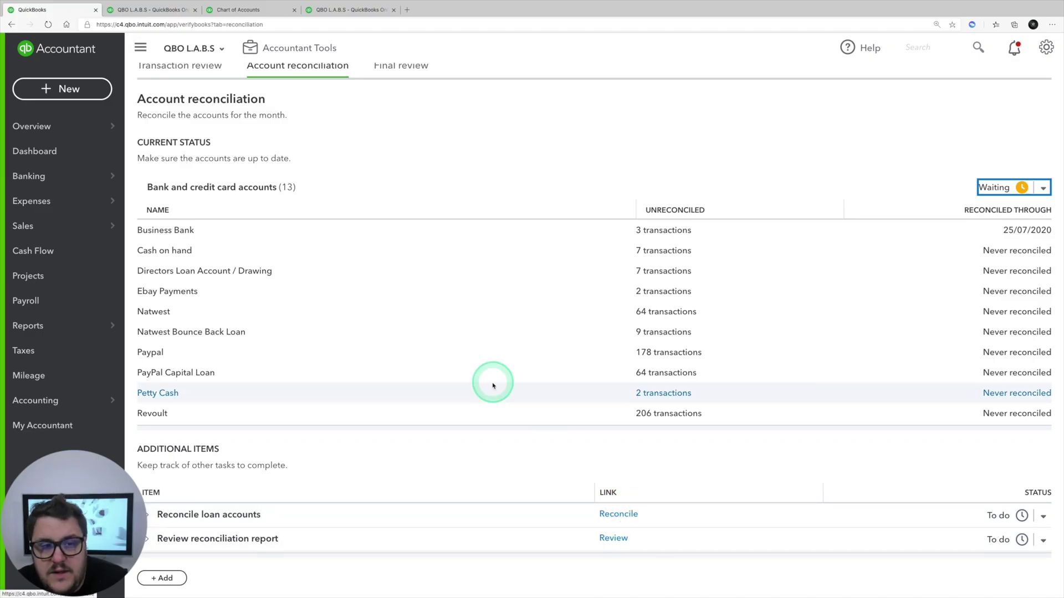
scroll(487, 382, up, 2)
click(401, 166)
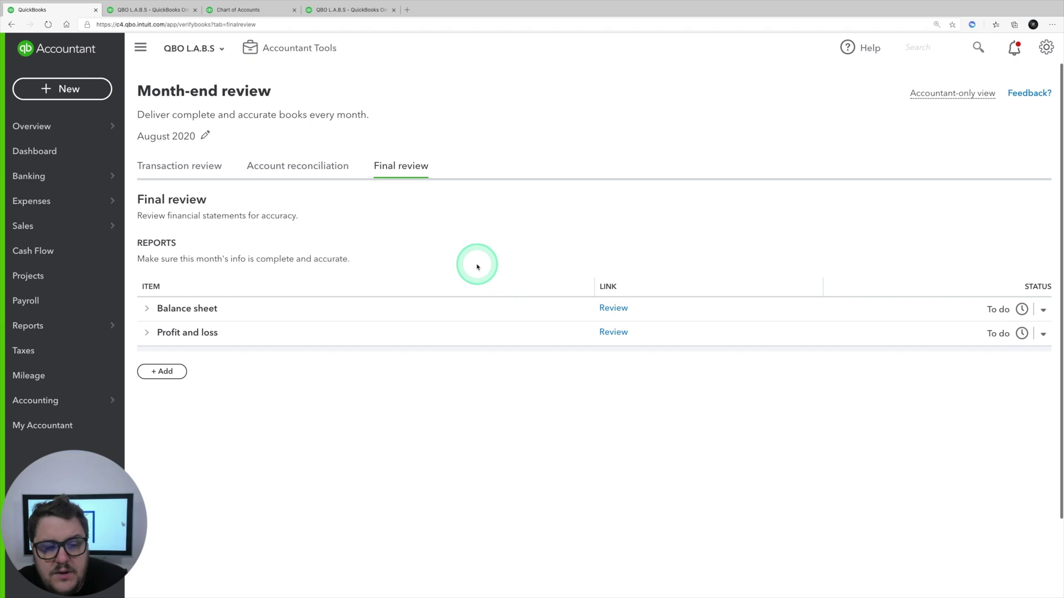